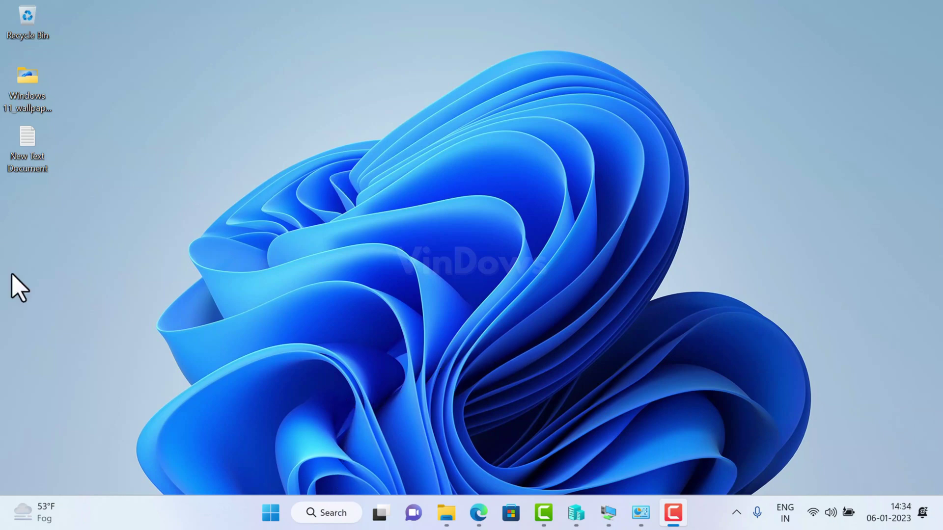
- Launch Photos from a taskbar search for 'photo' and list connected import devices
{"action": "left_click", "coordinate": [329, 513]}
{"action": "type", "text": "photo"}
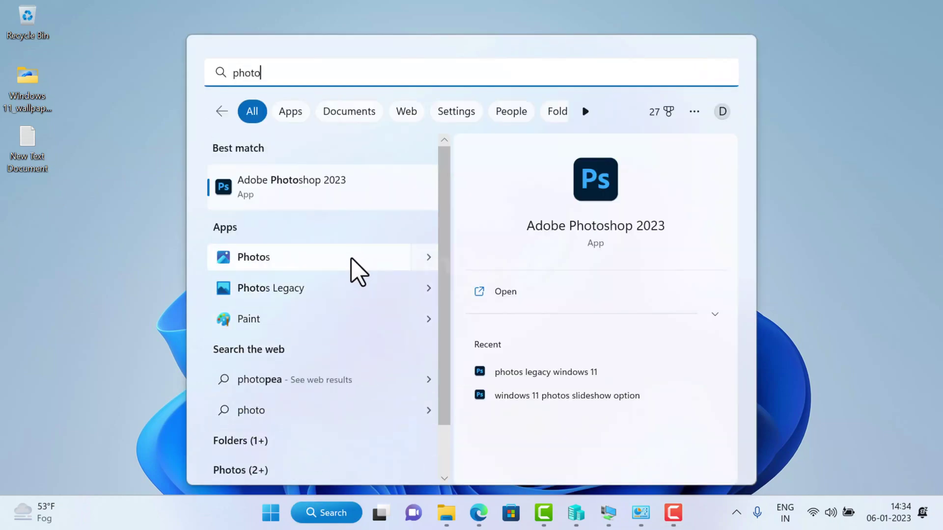
{"action": "left_click", "coordinate": [354, 270]}
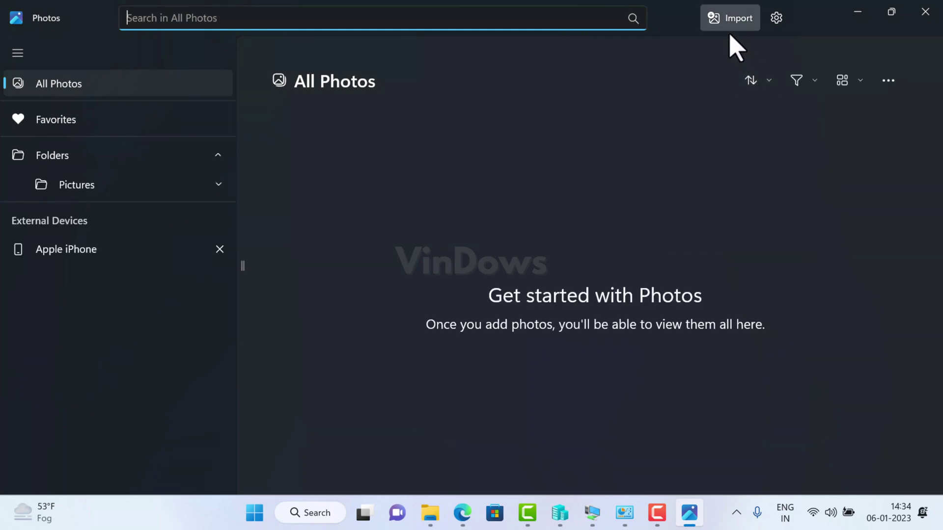
{"action": "left_click", "coordinate": [739, 25]}
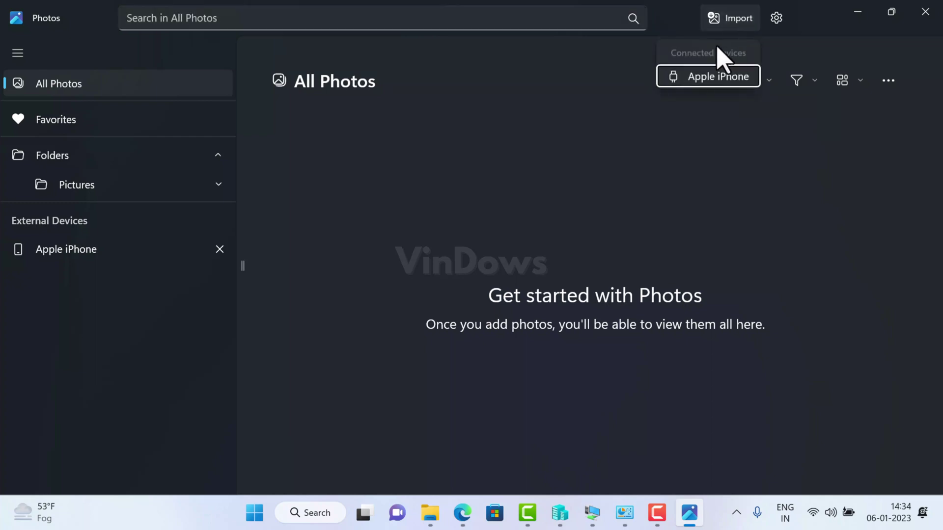
- Choose Apple iPhone as the import source and retry the connection after allowing it on the phone
{"action": "left_click", "coordinate": [717, 79]}
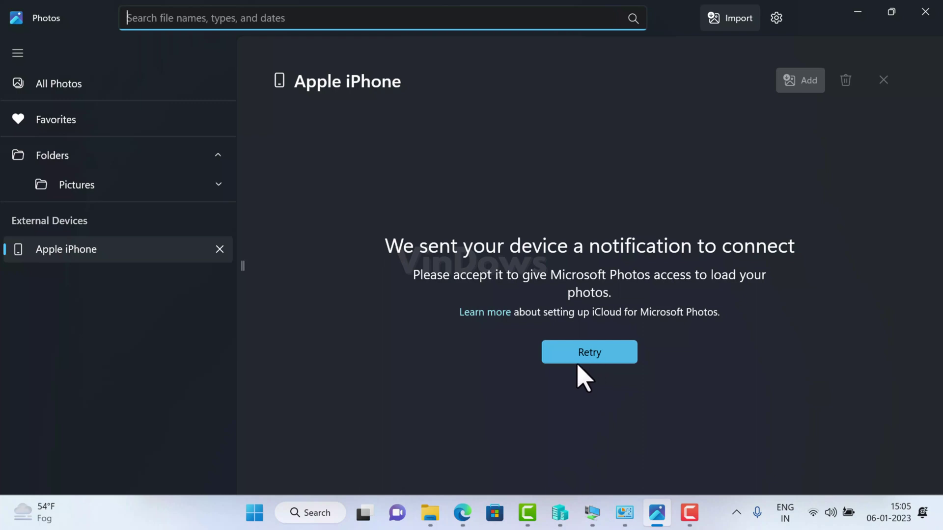
{"action": "left_click", "coordinate": [580, 362]}
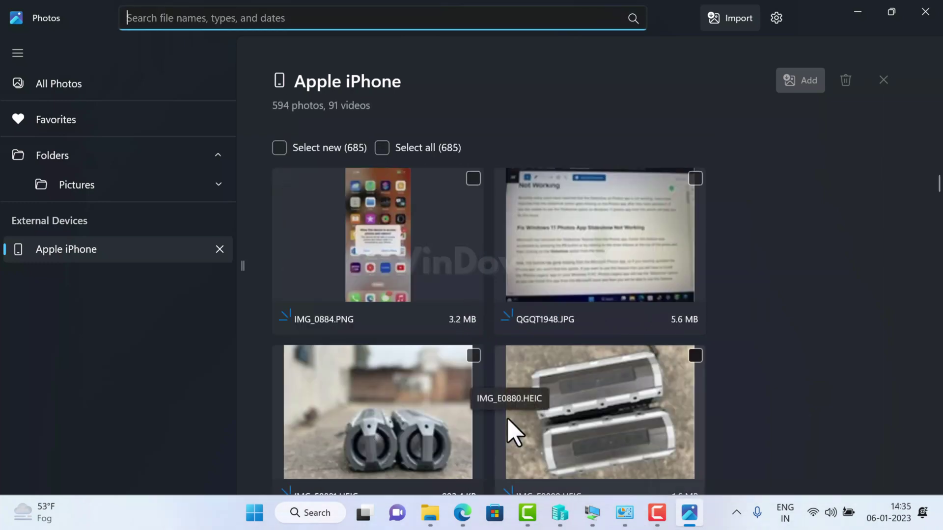
- Toggle Select new and Select all, ending with all 685 iPhone items selected
{"action": "scroll", "coordinate": [467, 389], "scroll_direction": "down", "scroll_amount": 3}
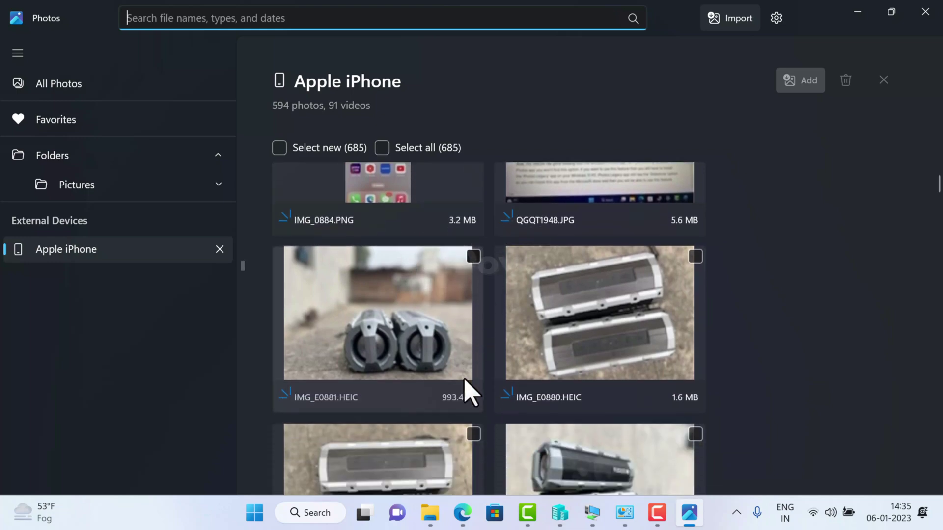
{"action": "scroll", "coordinate": [569, 436], "scroll_direction": "down", "scroll_amount": 2}
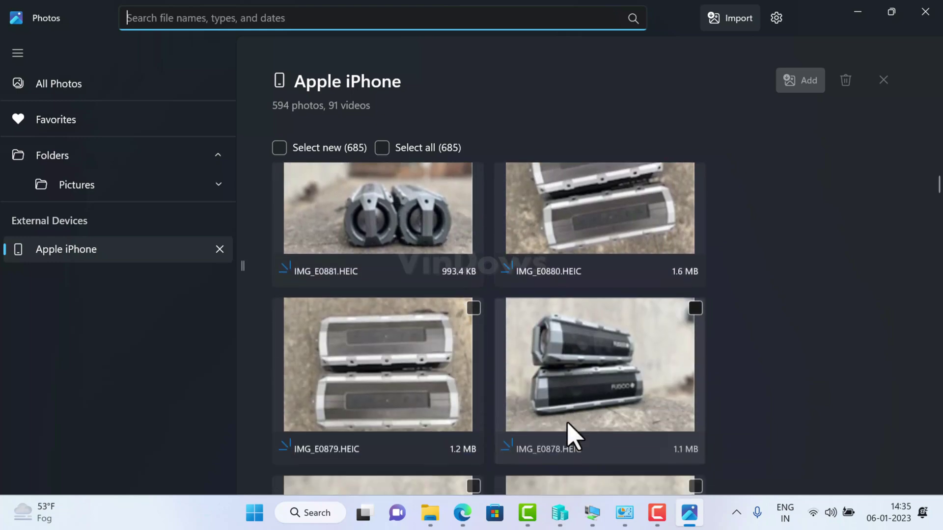
{"action": "scroll", "coordinate": [570, 432], "scroll_direction": "up", "scroll_amount": 2}
{"action": "scroll", "coordinate": [569, 435], "scroll_direction": "up", "scroll_amount": 1}
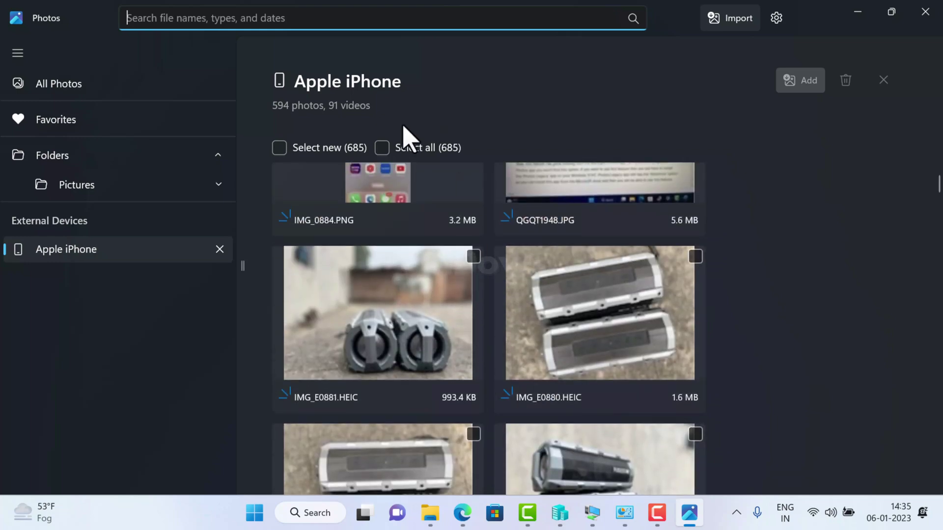
{"action": "left_click", "coordinate": [279, 148]}
{"action": "left_click", "coordinate": [279, 148]}
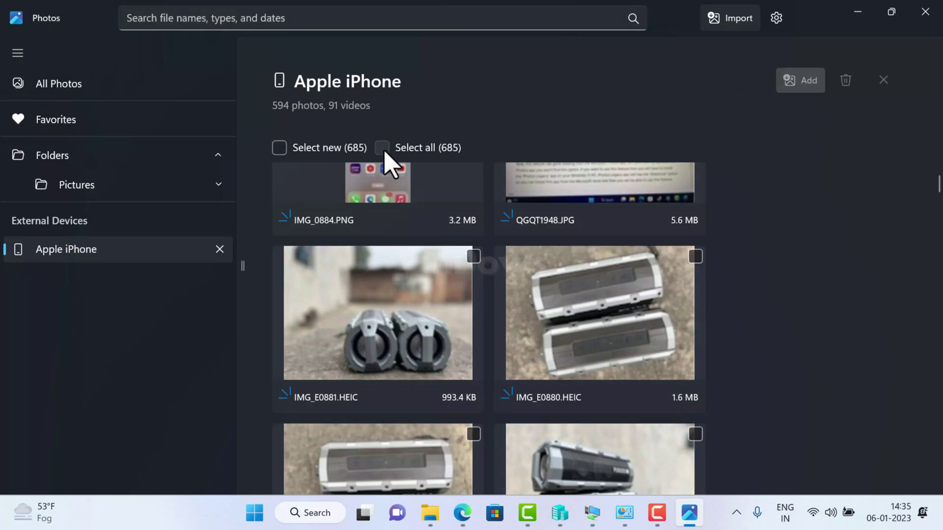
{"action": "left_click", "coordinate": [383, 149]}
{"action": "left_click", "coordinate": [280, 148]}
{"action": "left_click", "coordinate": [280, 148]}
{"action": "left_click", "coordinate": [279, 147]}
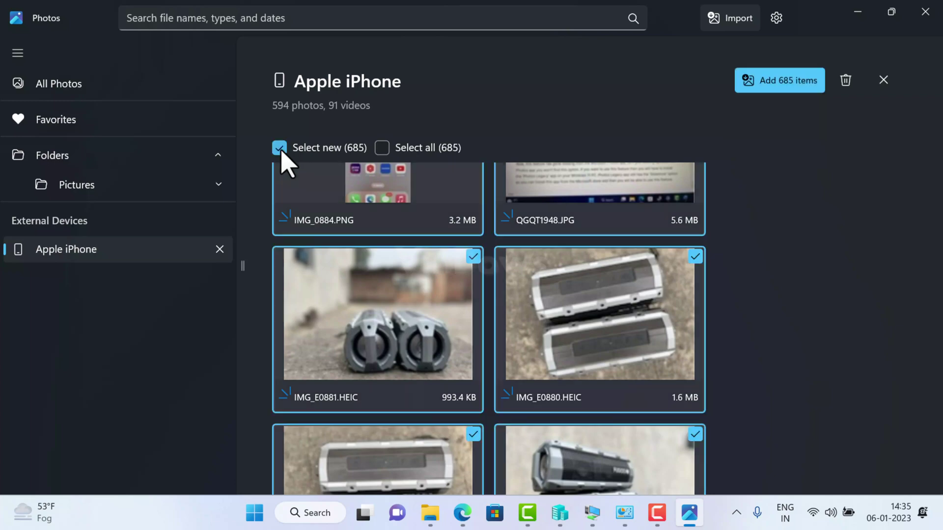
{"action": "left_click", "coordinate": [280, 149]}
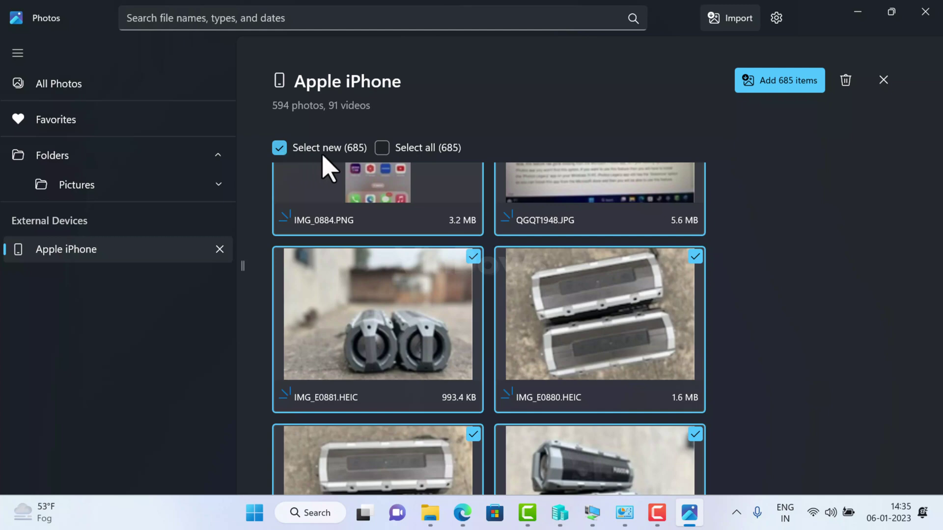
{"action": "left_click", "coordinate": [382, 148]}
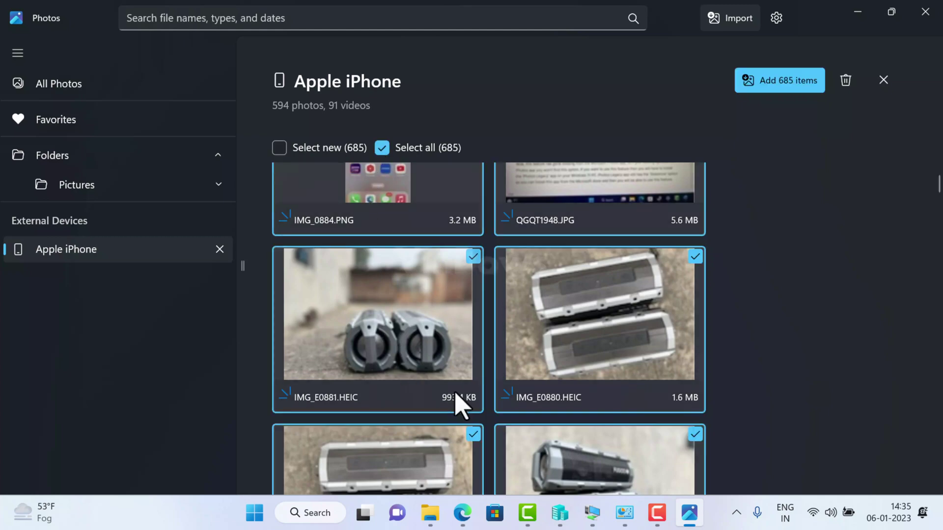
- Clear Select all and tick photos IMG_E0881 down through IMG_E0870
{"action": "scroll", "coordinate": [454, 393], "scroll_direction": "down", "scroll_amount": 1}
{"action": "scroll", "coordinate": [442, 369], "scroll_direction": "up", "scroll_amount": 1}
{"action": "scroll", "coordinate": [438, 344], "scroll_direction": "down", "scroll_amount": 2}
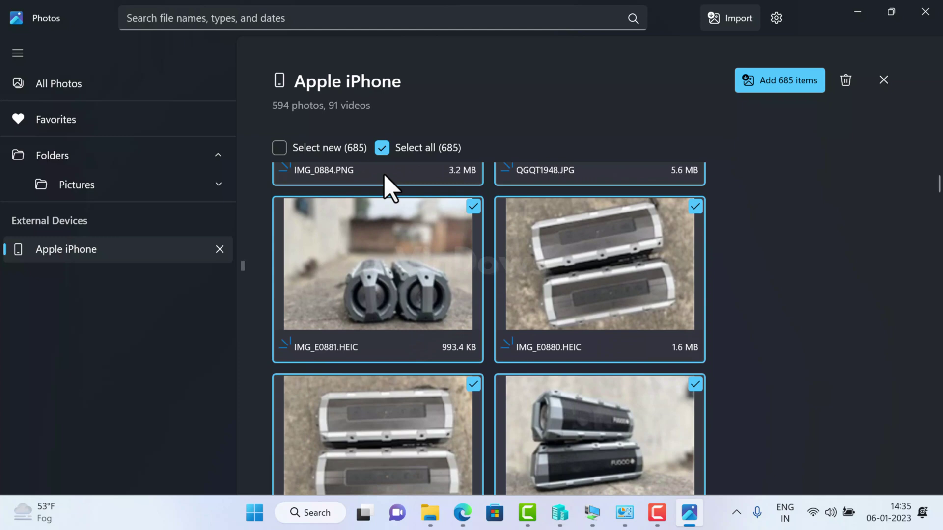
{"action": "left_click", "coordinate": [382, 148]}
{"action": "left_click", "coordinate": [473, 207]}
{"action": "left_click", "coordinate": [694, 206]}
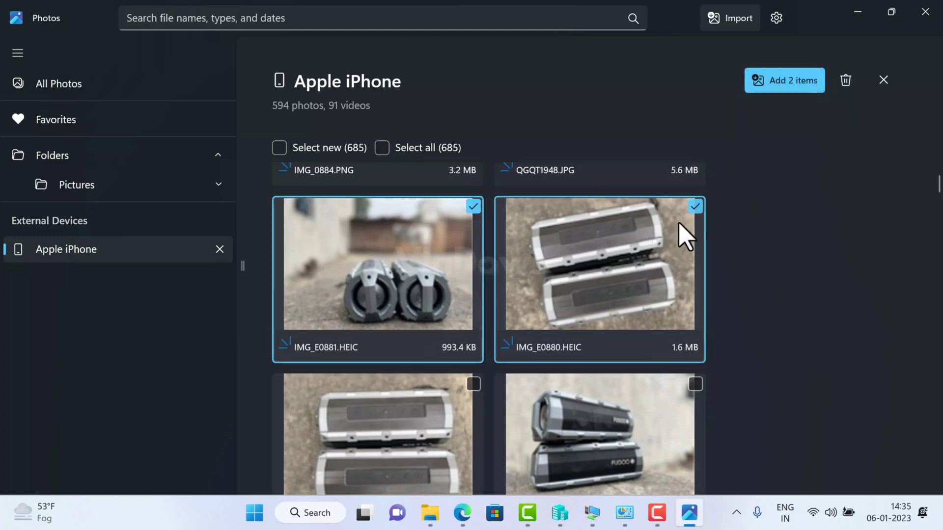
{"action": "left_click", "coordinate": [473, 384]}
{"action": "left_click", "coordinate": [695, 384]}
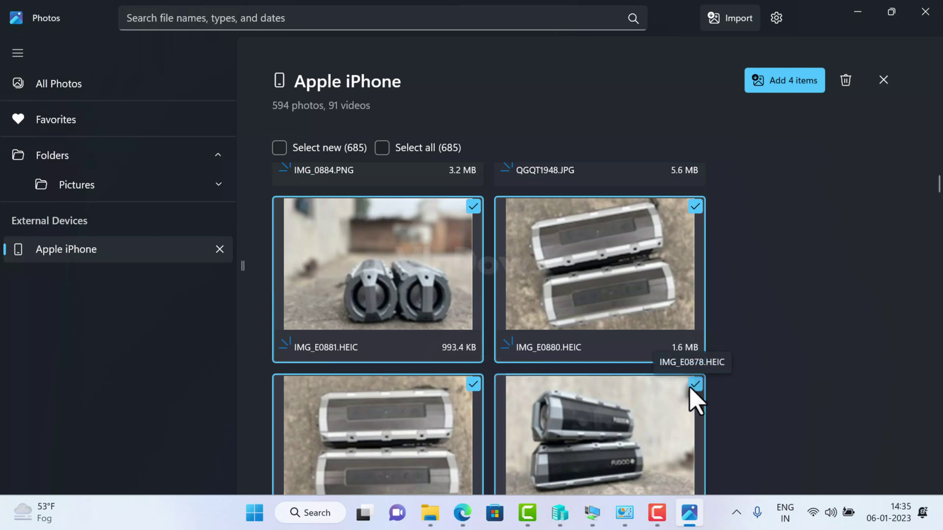
{"action": "scroll", "coordinate": [594, 406], "scroll_direction": "down", "scroll_amount": 3}
{"action": "left_click", "coordinate": [473, 412]}
{"action": "left_click", "coordinate": [695, 412]}
{"action": "scroll", "coordinate": [682, 422], "scroll_direction": "down", "scroll_amount": 3}
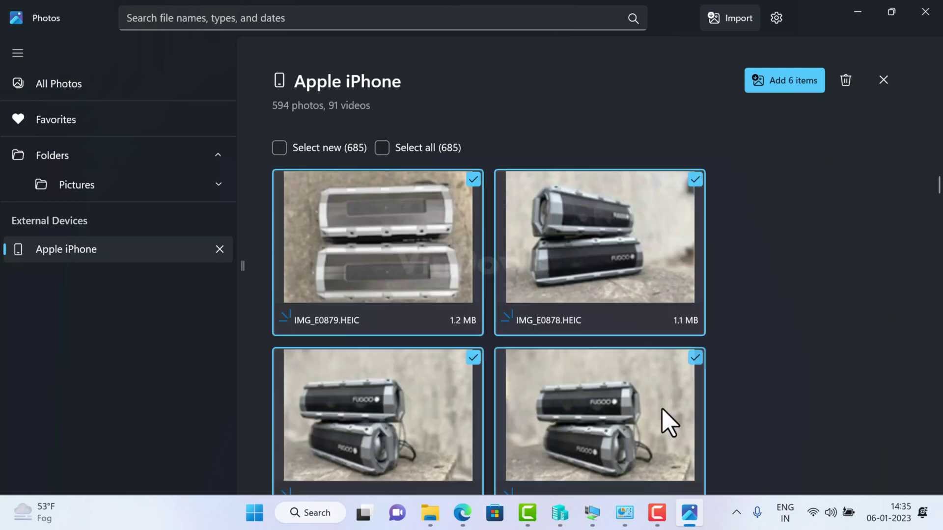
{"action": "left_click", "coordinate": [474, 390]}
{"action": "left_click", "coordinate": [695, 391]}
{"action": "scroll", "coordinate": [526, 400], "scroll_direction": "down", "scroll_amount": 3}
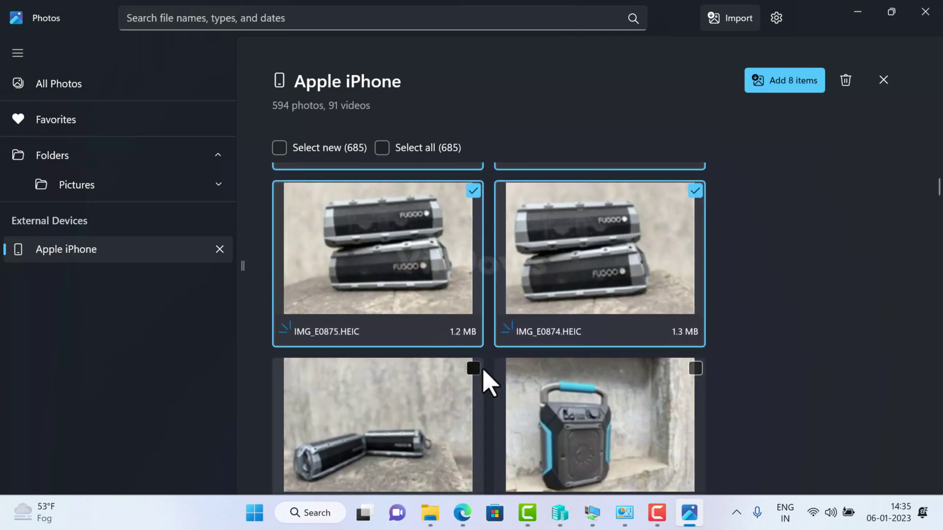
{"action": "left_click", "coordinate": [474, 369]}
{"action": "left_click", "coordinate": [695, 368]}
{"action": "scroll", "coordinate": [600, 385], "scroll_direction": "down", "scroll_amount": 3}
{"action": "left_click", "coordinate": [473, 398]}
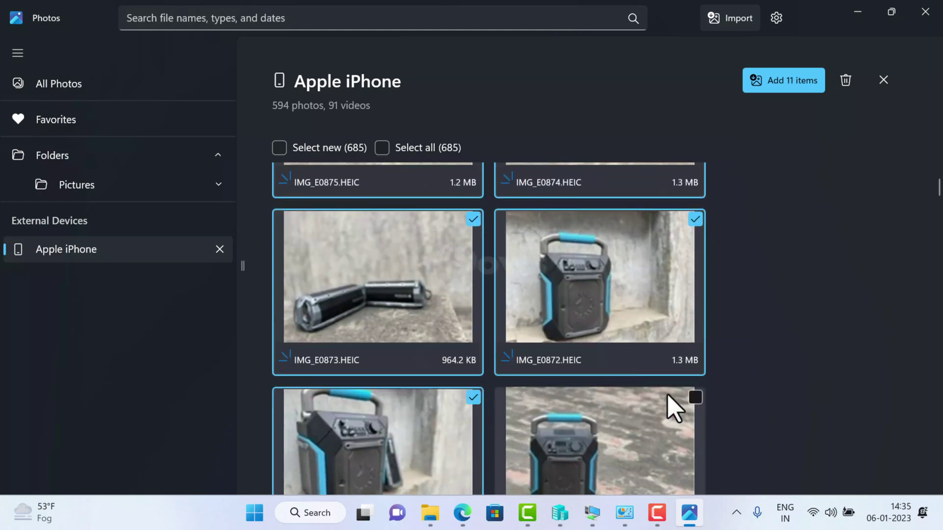
{"action": "left_click", "coordinate": [694, 397]}
- Tick further speaker photos down to IMG_E0842, bringing the selection to 35 items
{"action": "scroll", "coordinate": [599, 405], "scroll_direction": "down", "scroll_amount": 6}
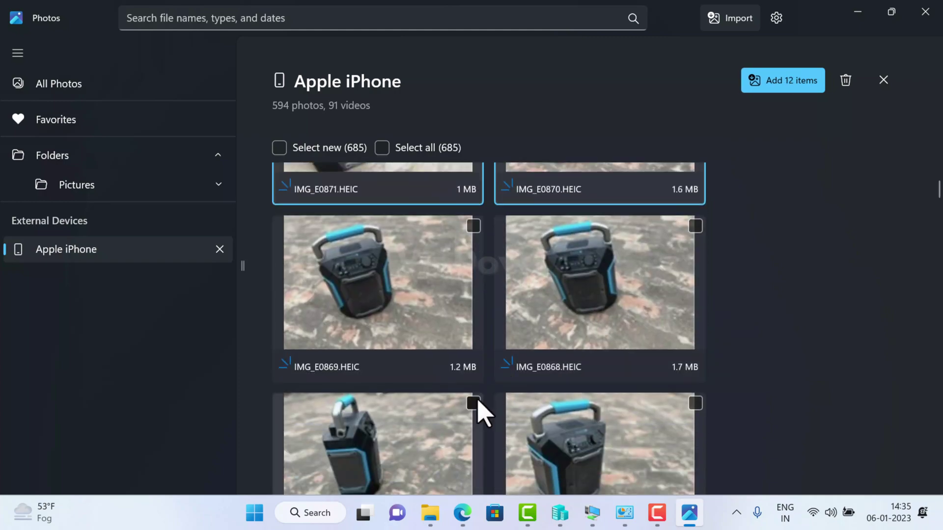
{"action": "left_click", "coordinate": [473, 403]}
{"action": "left_click", "coordinate": [473, 226]}
{"action": "left_click", "coordinate": [695, 225]}
{"action": "scroll", "coordinate": [585, 403], "scroll_direction": "down", "scroll_amount": 6}
{"action": "left_click", "coordinate": [474, 403]}
{"action": "scroll", "coordinate": [480, 253], "scroll_direction": "down", "scroll_amount": 6}
{"action": "left_click", "coordinate": [695, 299]}
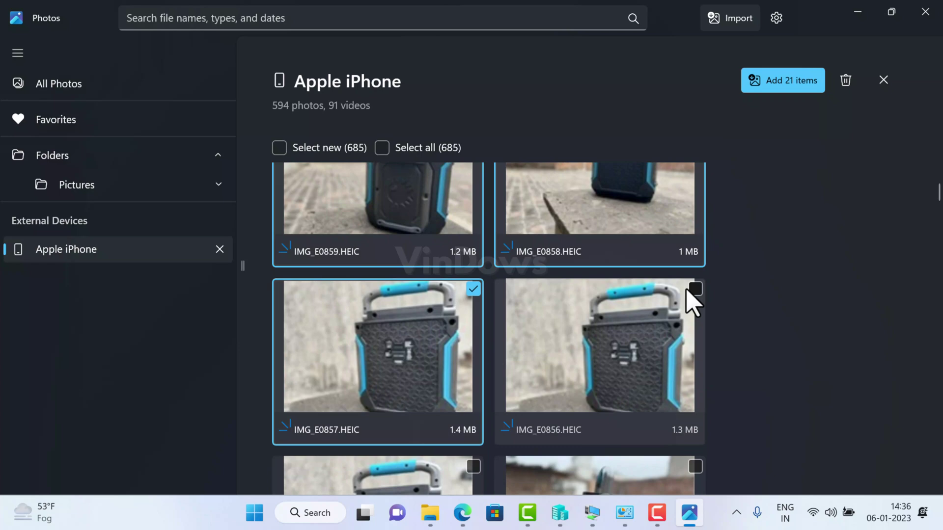
{"action": "scroll", "coordinate": [614, 343], "scroll_direction": "down", "scroll_amount": 3}
{"action": "left_click", "coordinate": [537, 378]}
{"action": "scroll", "coordinate": [540, 373], "scroll_direction": "down", "scroll_amount": 3}
{"action": "left_click", "coordinate": [575, 343]}
{"action": "scroll", "coordinate": [638, 334], "scroll_direction": "down", "scroll_amount": 6}
{"action": "left_click", "coordinate": [473, 307]}
{"action": "left_click", "coordinate": [694, 308]}
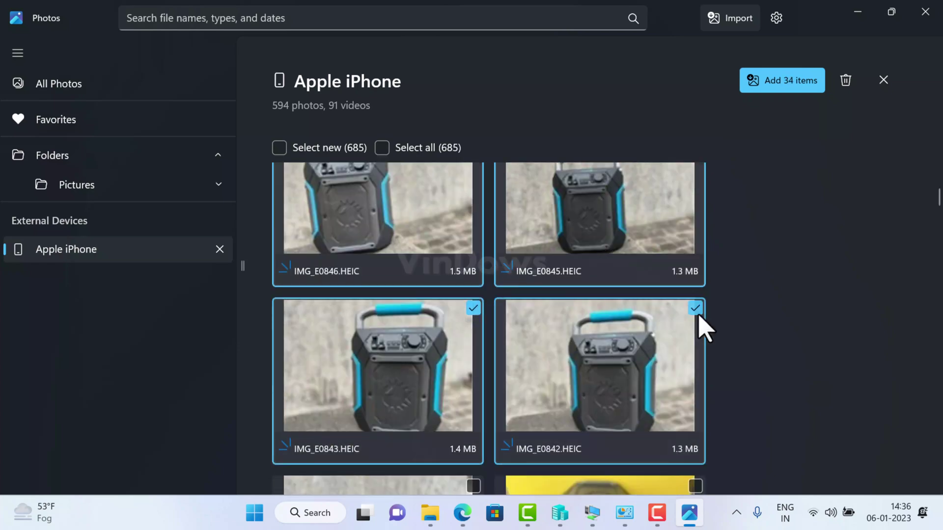
{"action": "left_click", "coordinate": [474, 486]}
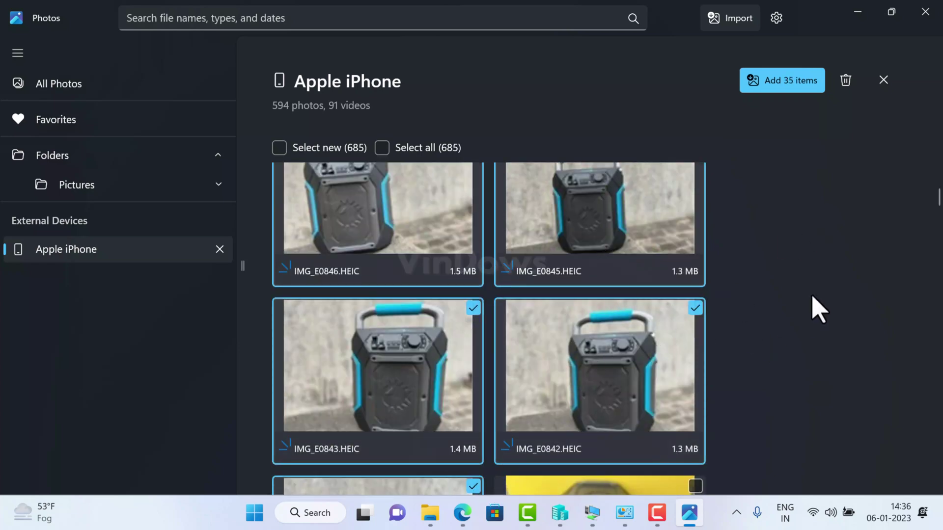
- Add the 35 items into a new 'iPhone Photos' folder created under Pictures
{"action": "left_click", "coordinate": [771, 88]}
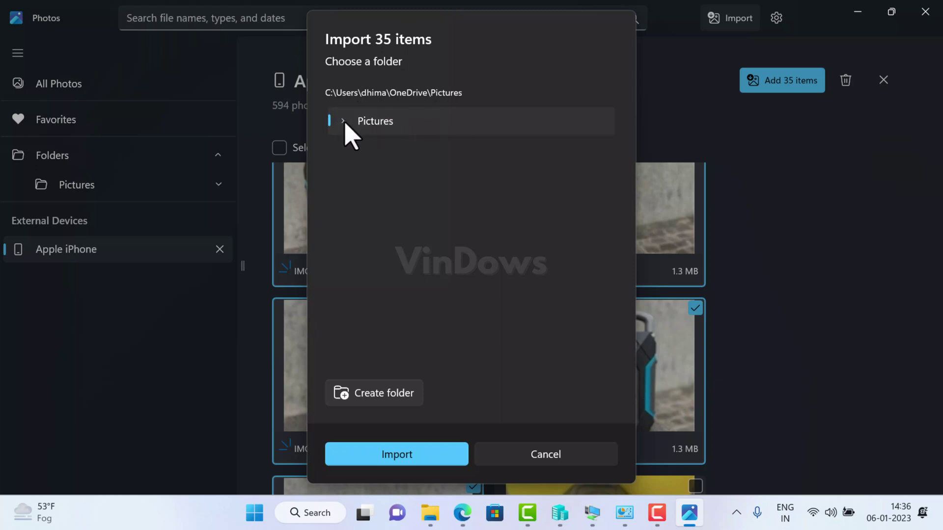
{"action": "left_click", "coordinate": [344, 121]}
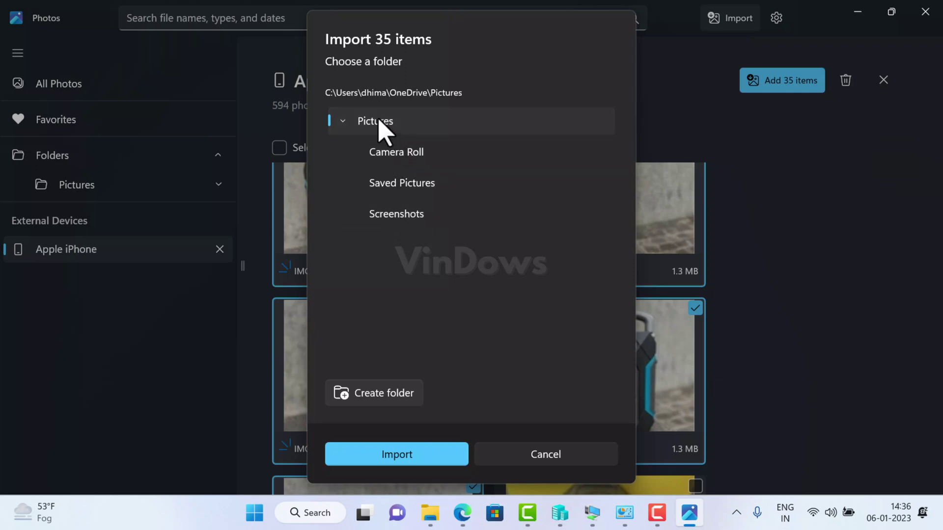
{"action": "left_click", "coordinate": [343, 121]}
{"action": "left_click", "coordinate": [377, 397]}
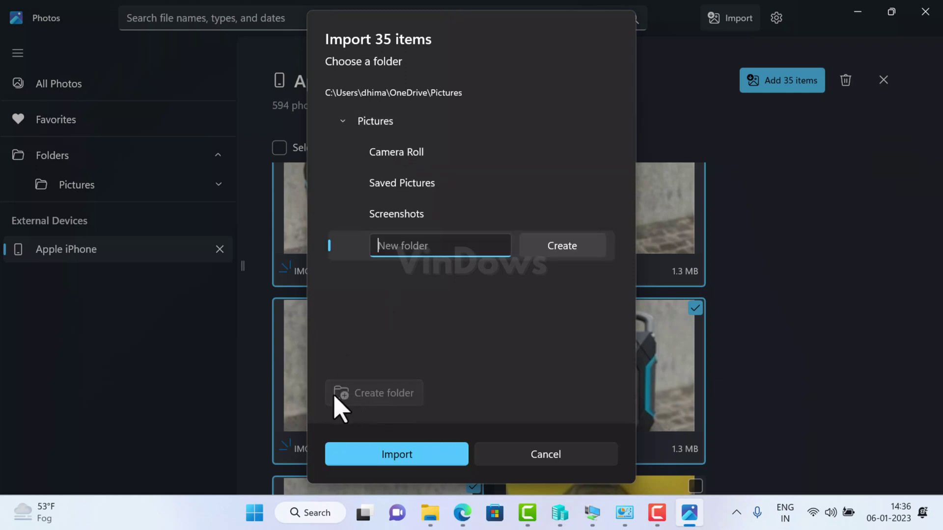
{"action": "type", "text": "iPh"}
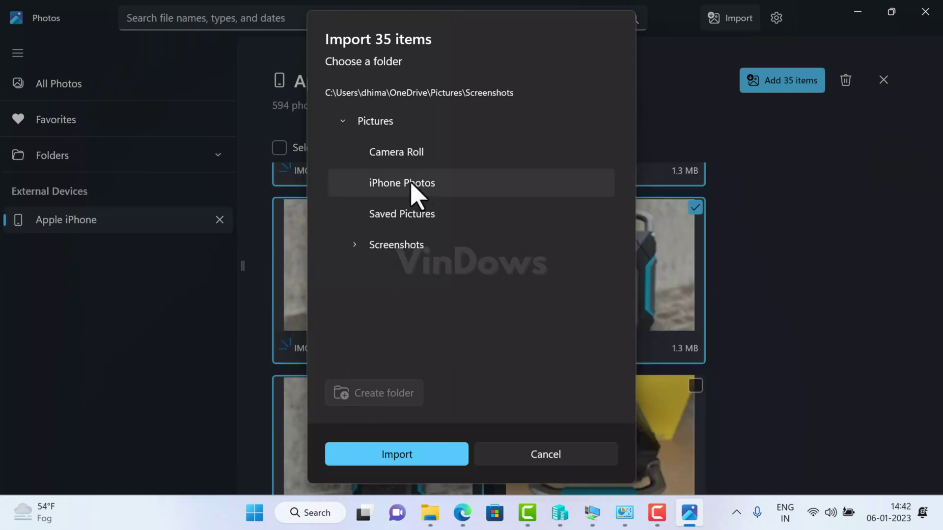
{"action": "left_click", "coordinate": [415, 196]}
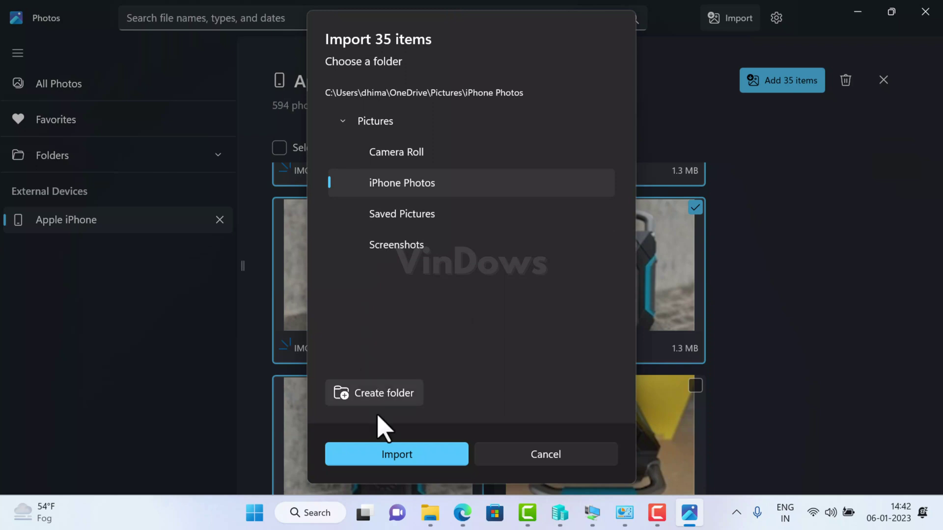
{"action": "left_click", "coordinate": [396, 454]}
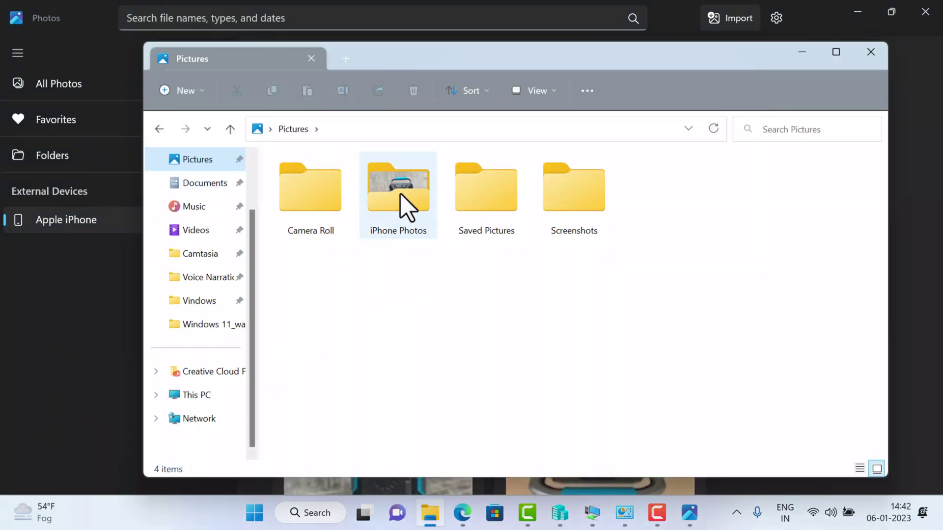
- Open the iPhone Photos folder and scroll through the 35 HEIC files, IMG_E0841 to IMG_E0881
{"action": "double_click", "coordinate": [398, 203]}
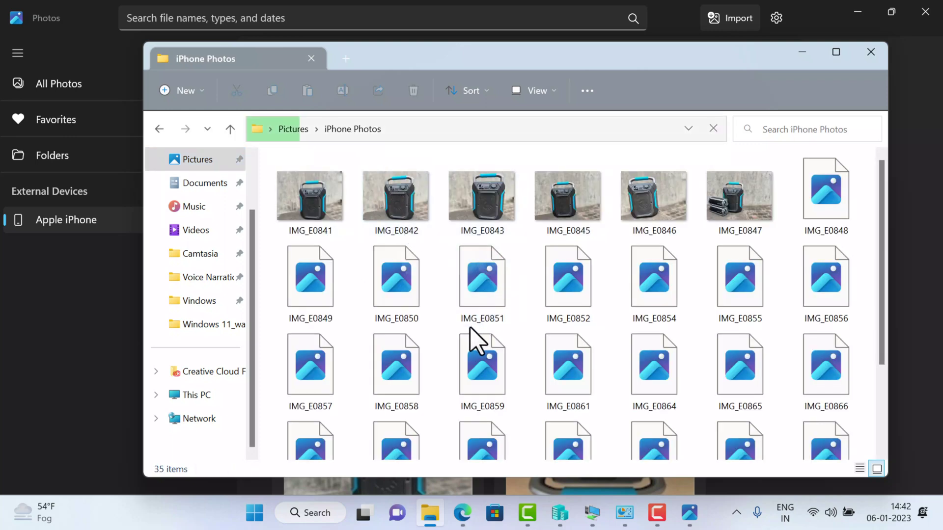
{"action": "scroll", "coordinate": [468, 329], "scroll_direction": "down", "scroll_amount": 2}
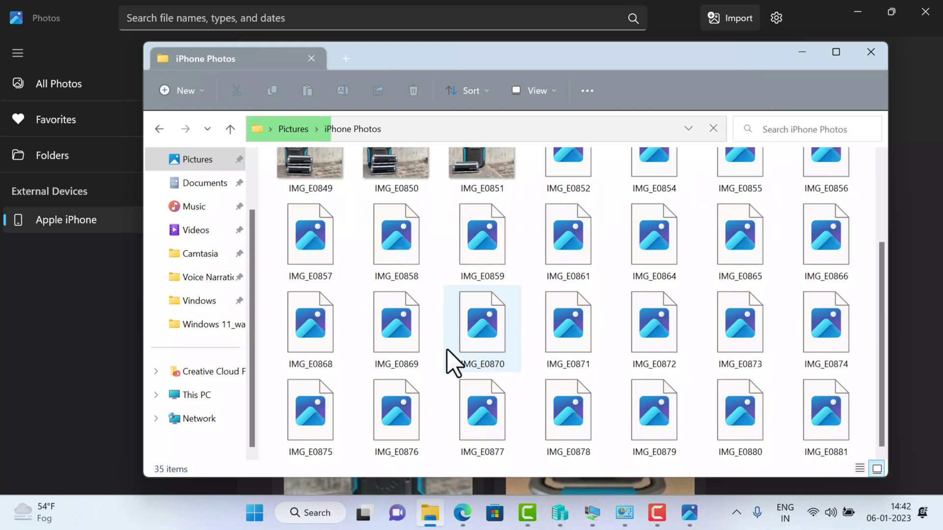
{"action": "scroll", "coordinate": [454, 344], "scroll_direction": "up", "scroll_amount": 1}
{"action": "scroll", "coordinate": [447, 358], "scroll_direction": "down", "scroll_amount": 1}
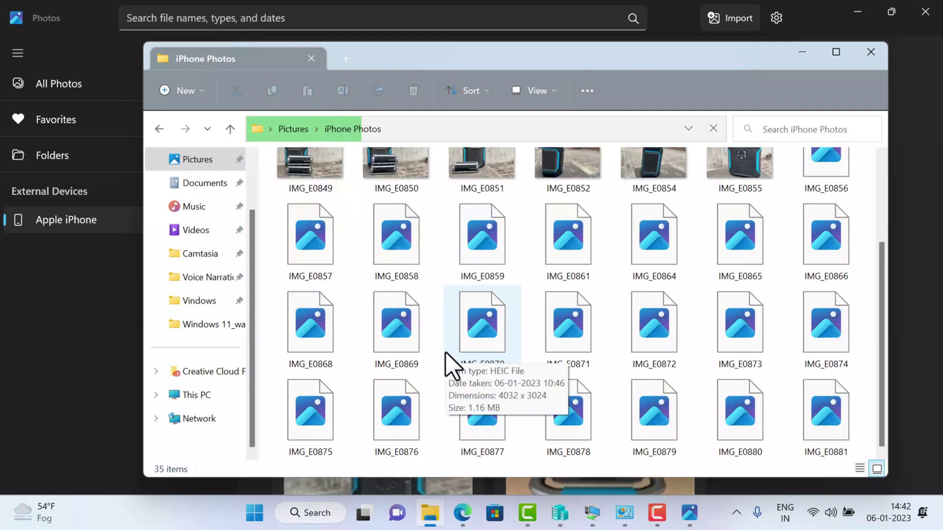